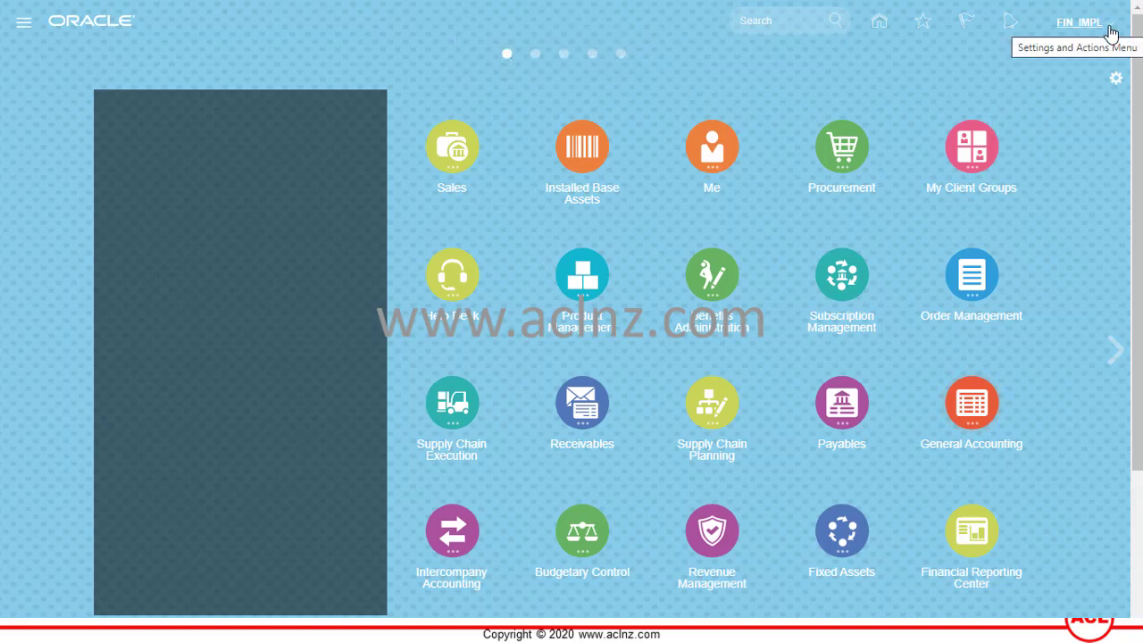
Check the running application version from the settings and actions menu, then dismiss it
left_click(1112, 34)
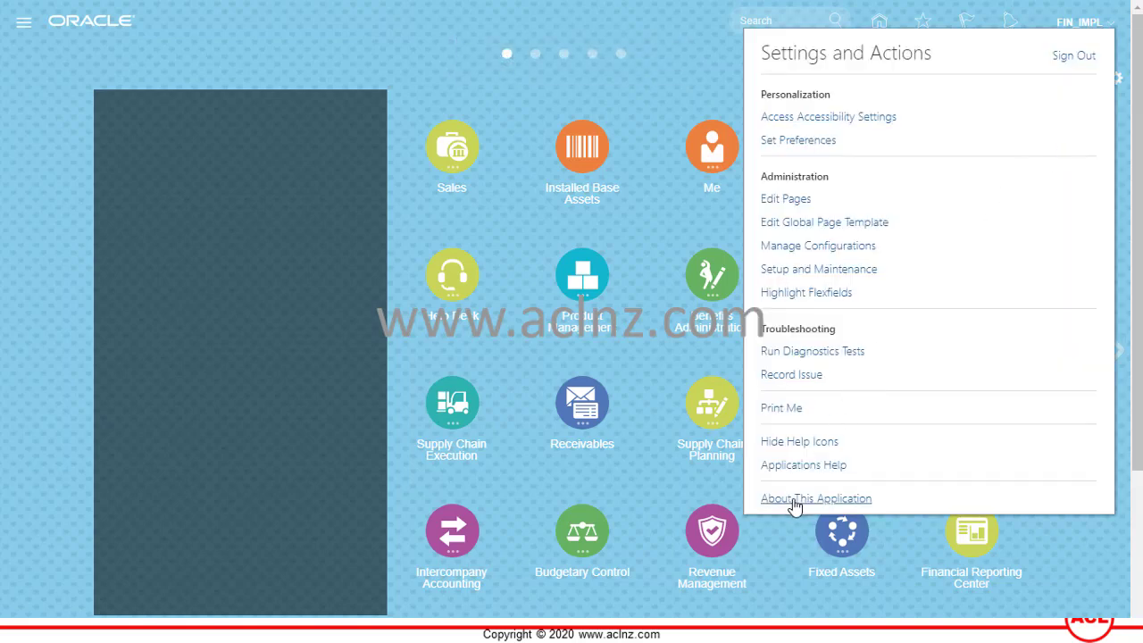
left_click(793, 500)
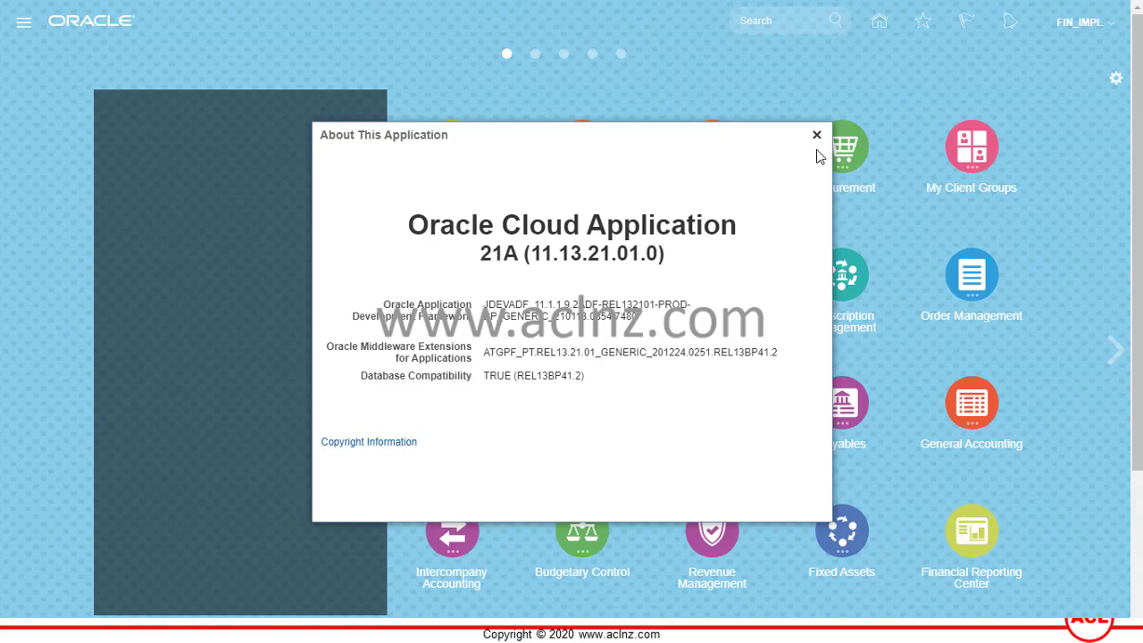
left_click(816, 135)
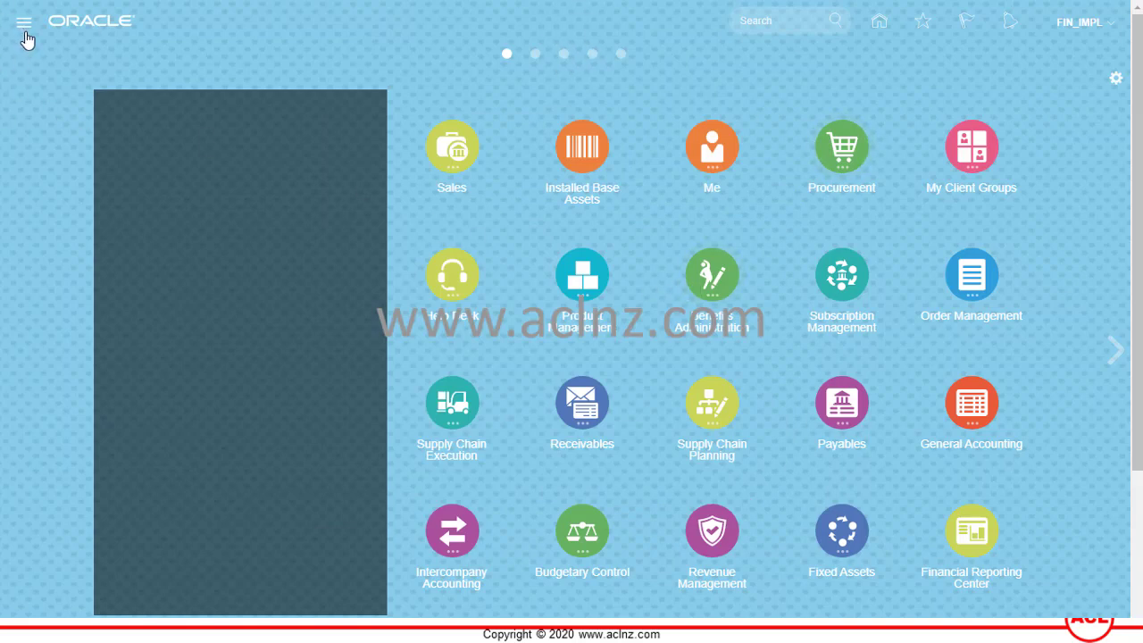
Go to Receivables > Billing to list the incomplete transactions
left_click(25, 27)
scroll(406, 290, "down", 2)
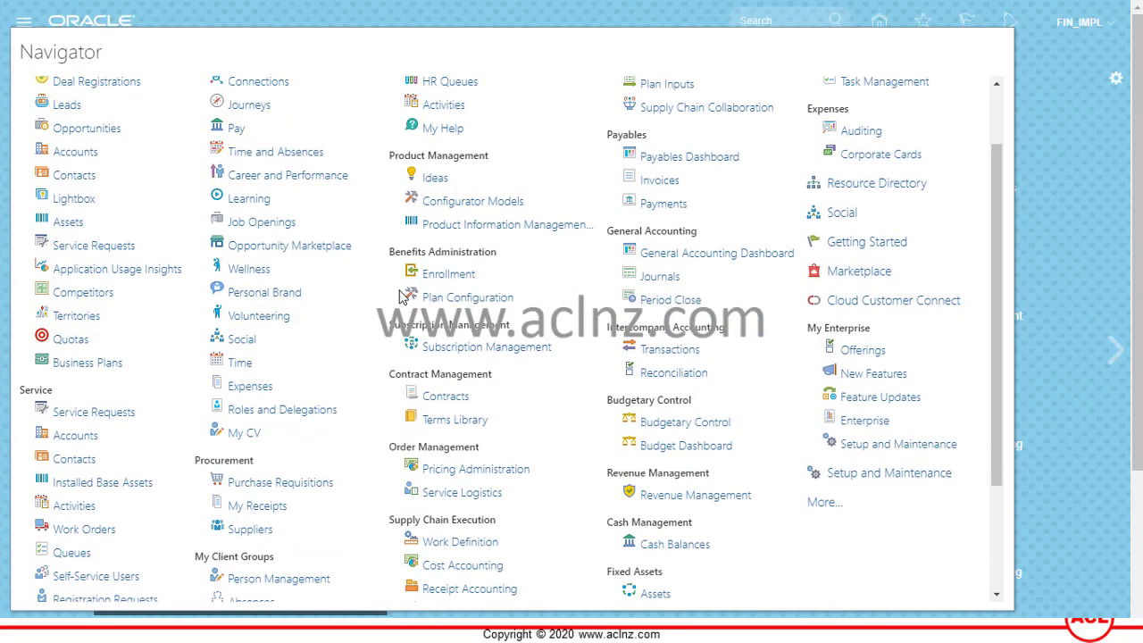
scroll(404, 296, "down", 4)
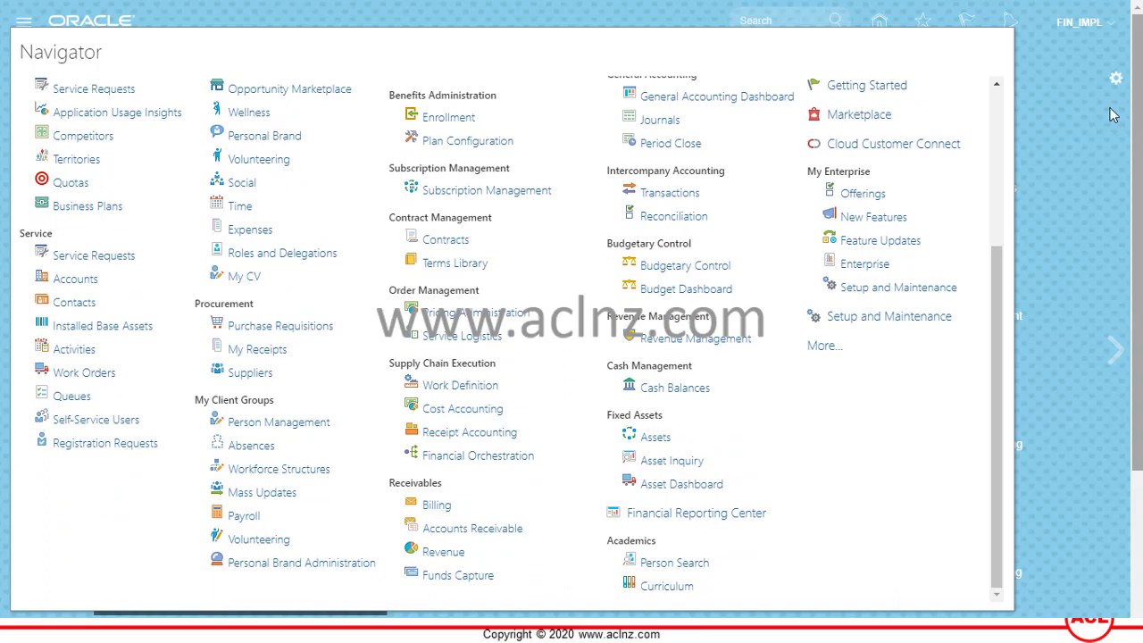
left_click(1047, 170)
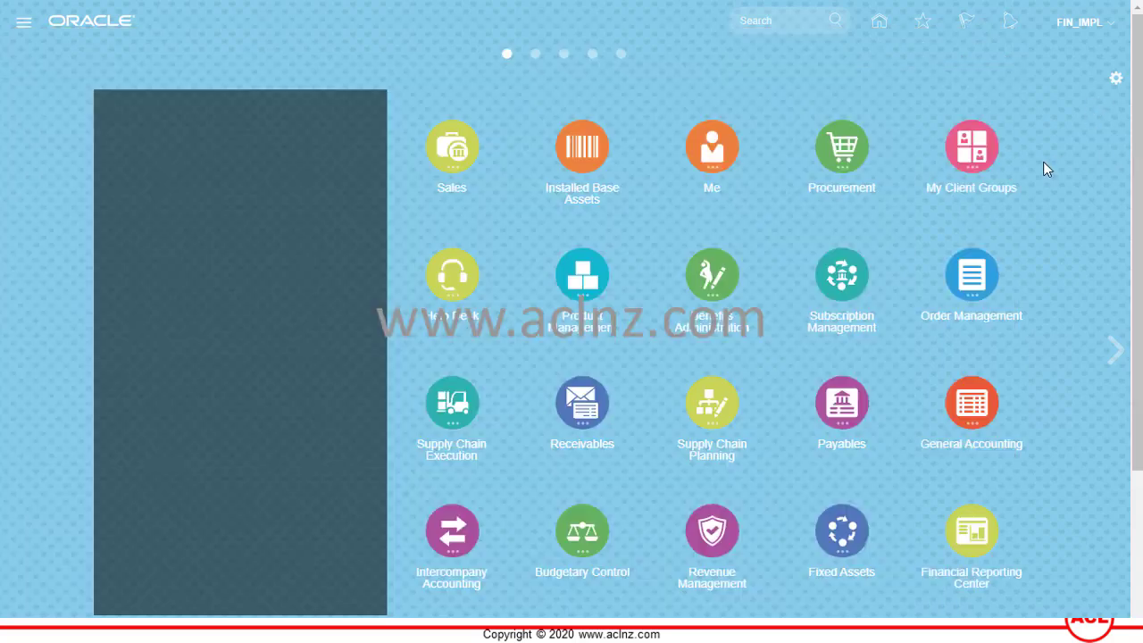
left_click(572, 416)
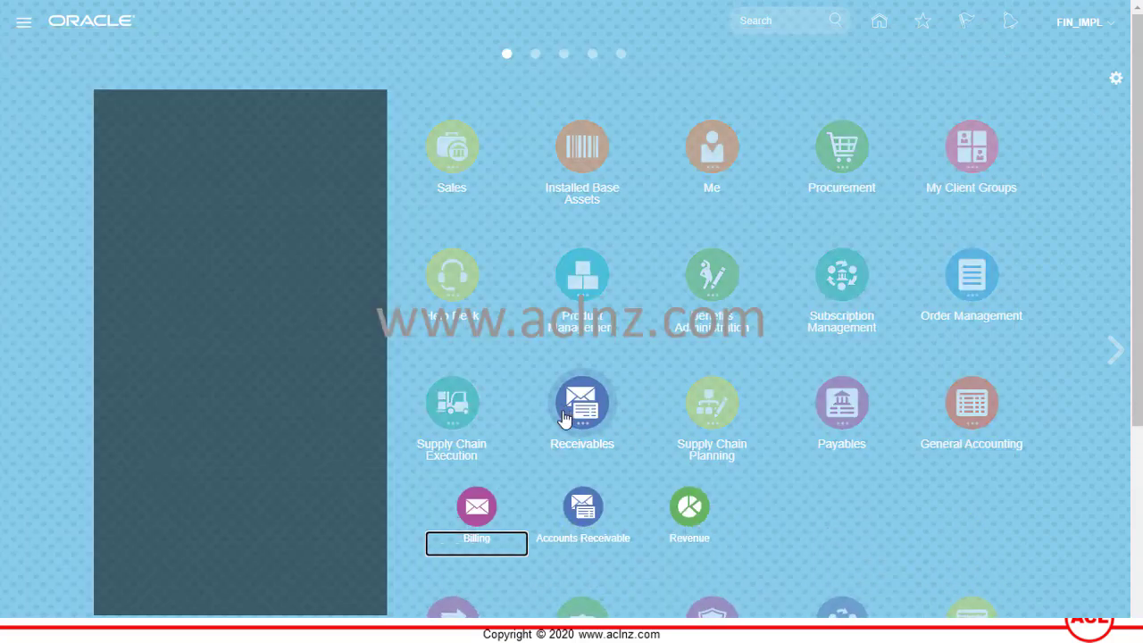
left_click(474, 506)
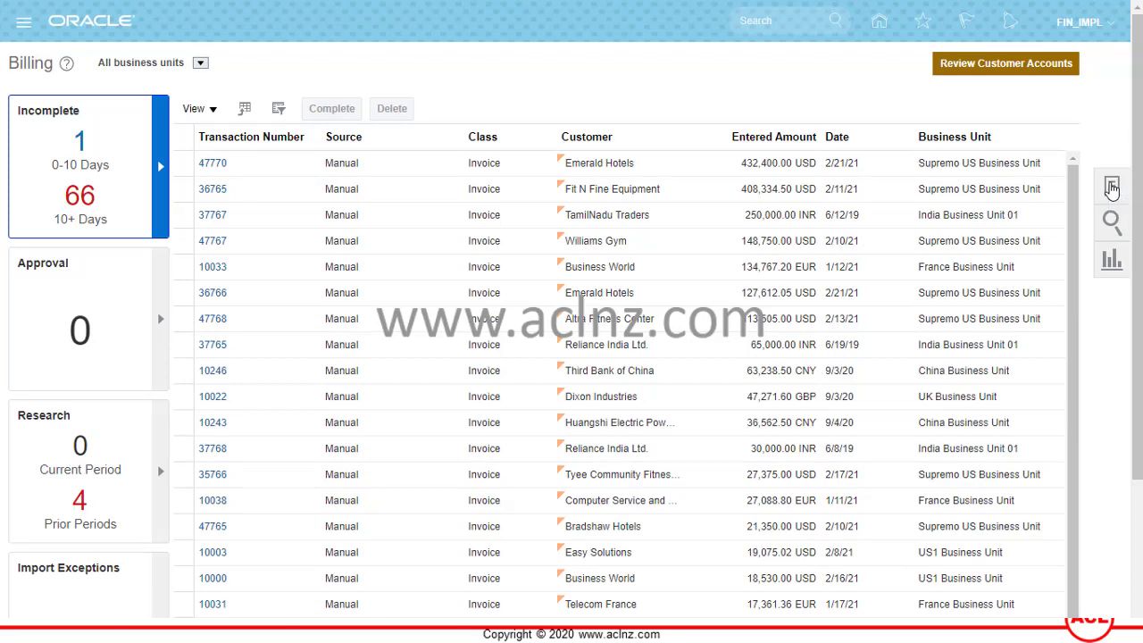
Start a new Credit Transaction from the billing Tasks panel
left_click(1112, 186)
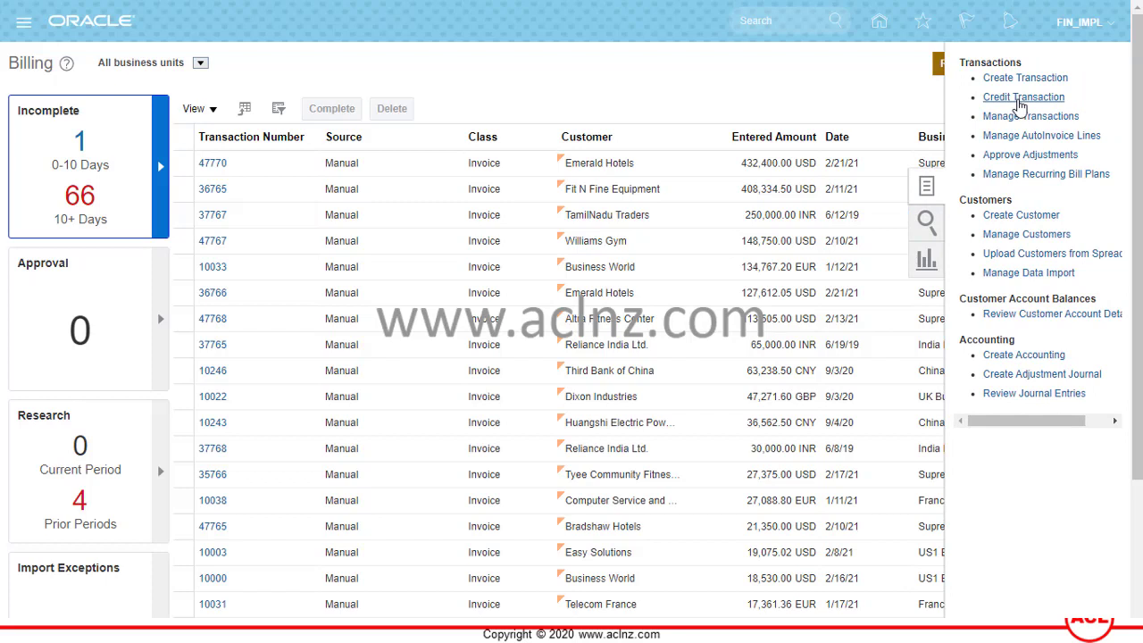
left_click(1005, 139)
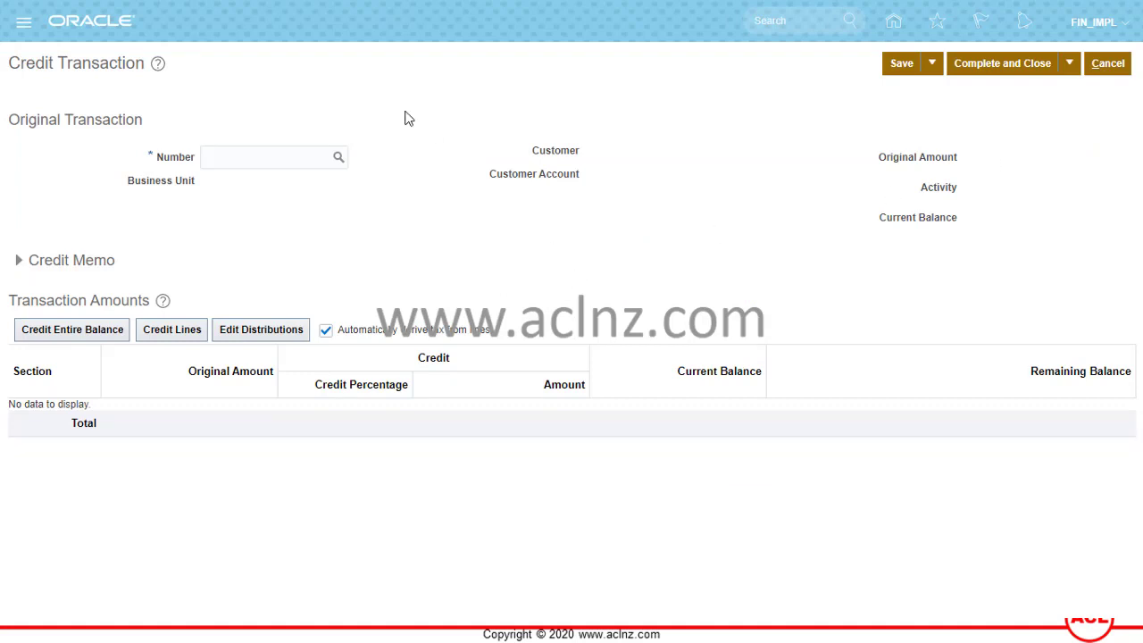
Enter 51765 as the original transaction number, loading its 8,928.92 amount and 3,810.94 balance
left_click(257, 155)
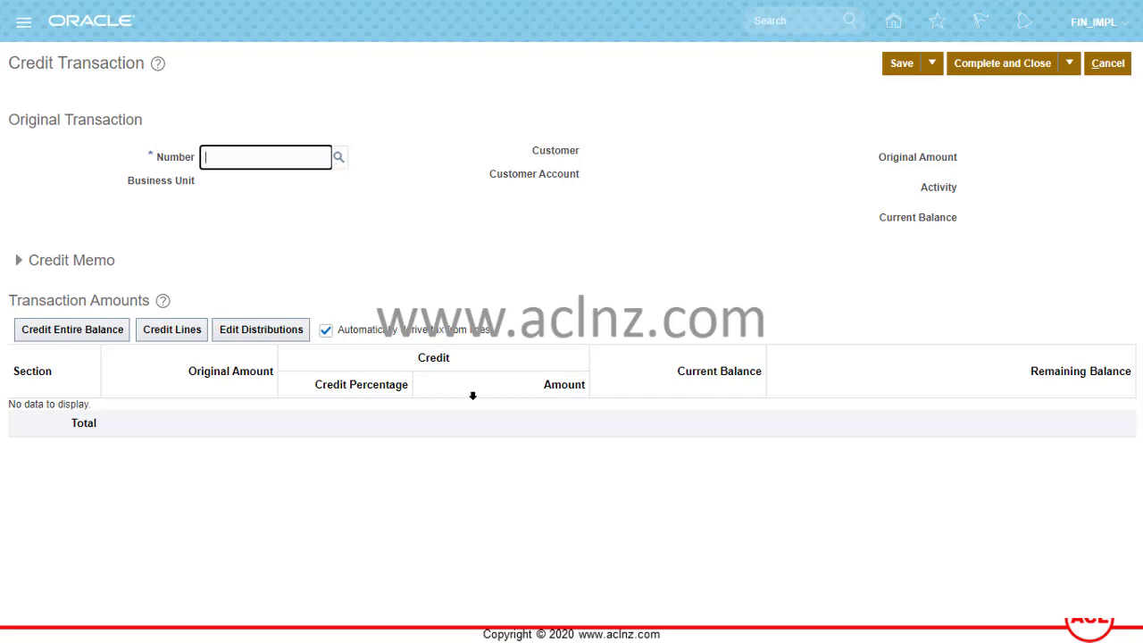
type("51765")
key("Tab")
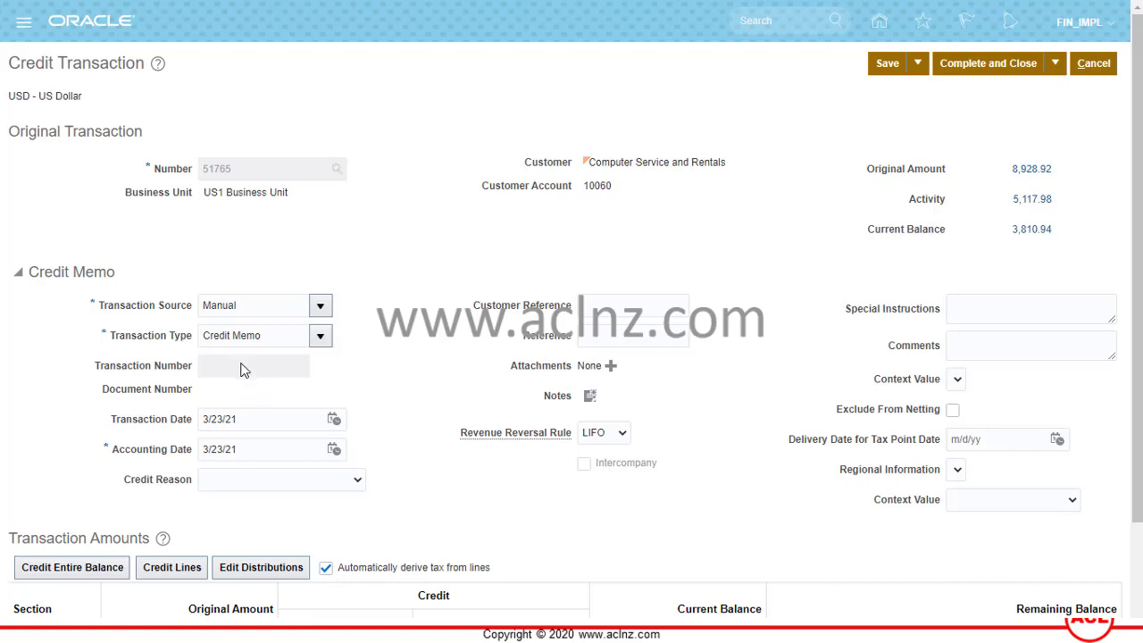
left_click(268, 429)
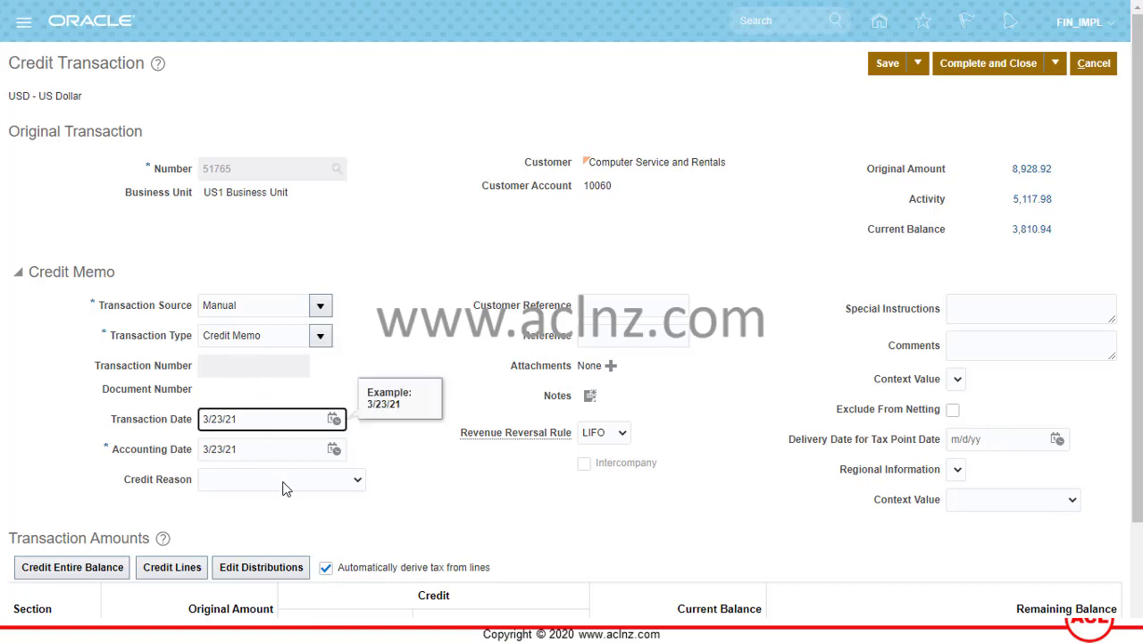
left_click(613, 307)
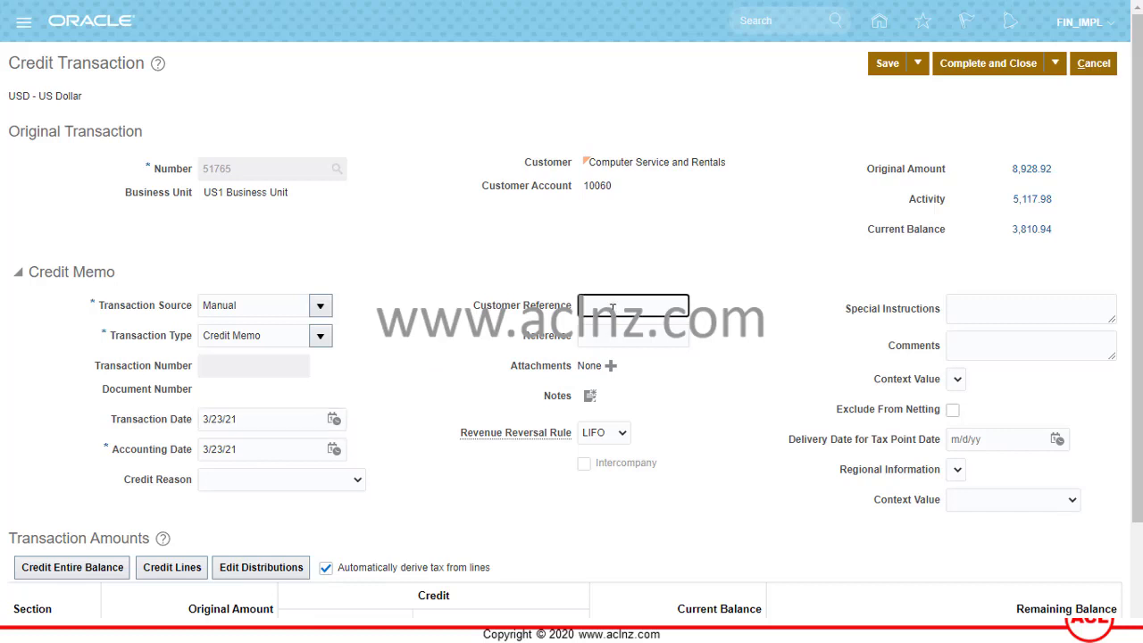
left_click(616, 337)
left_click(954, 305)
left_click(973, 346)
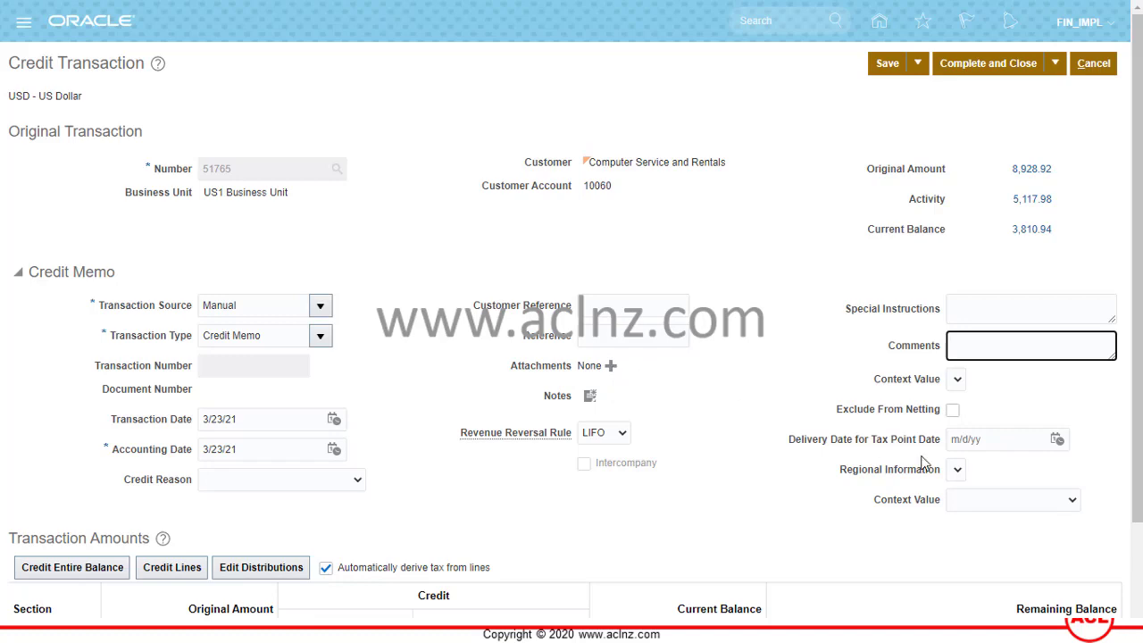
scroll(807, 410, "down", 2)
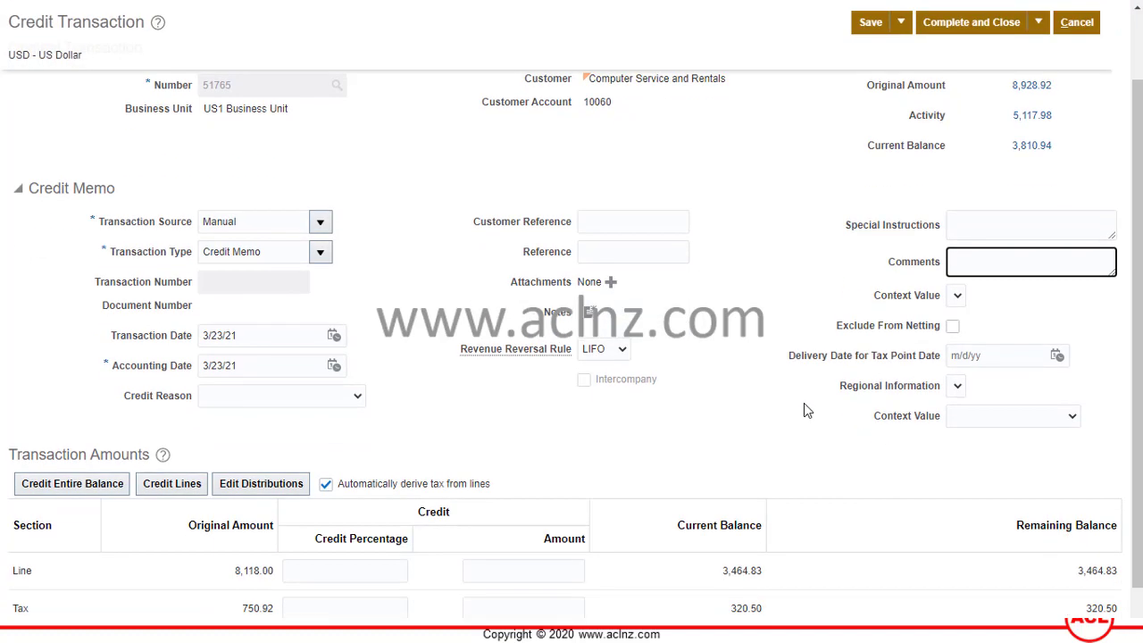
scroll(804, 410, "down", 1)
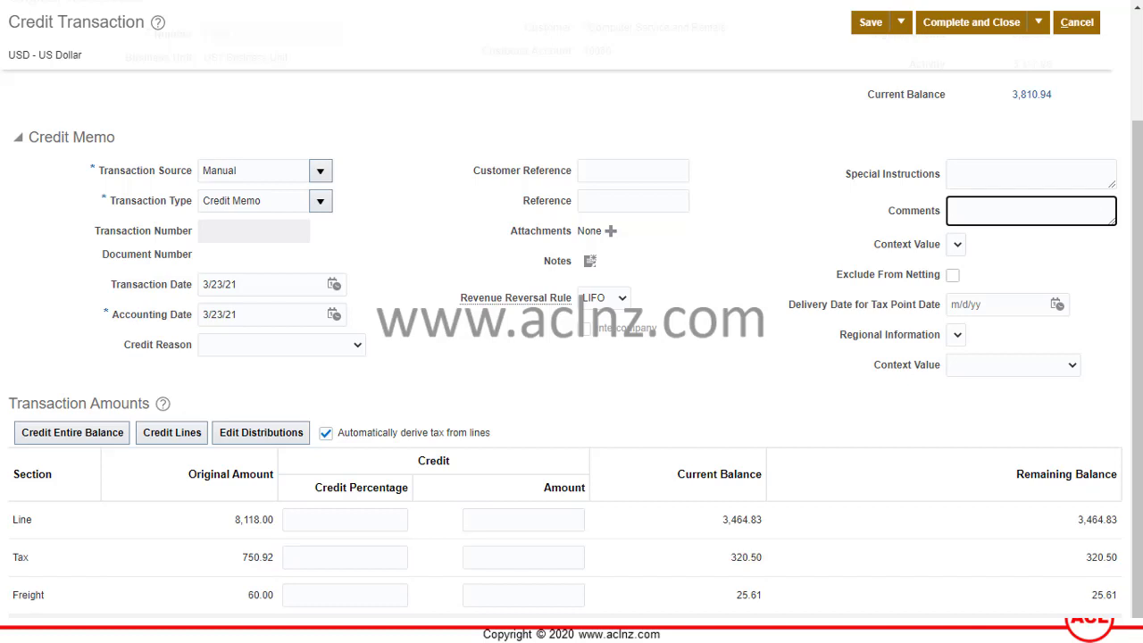
scroll(1085, 600, "up", 2)
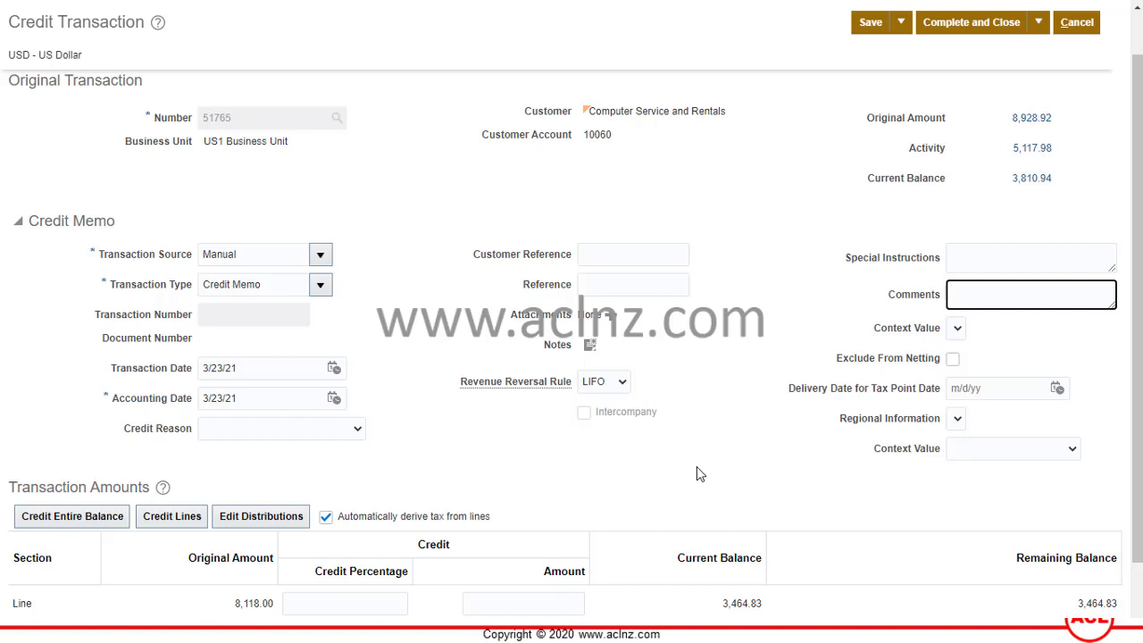
scroll(668, 442, "down", 2)
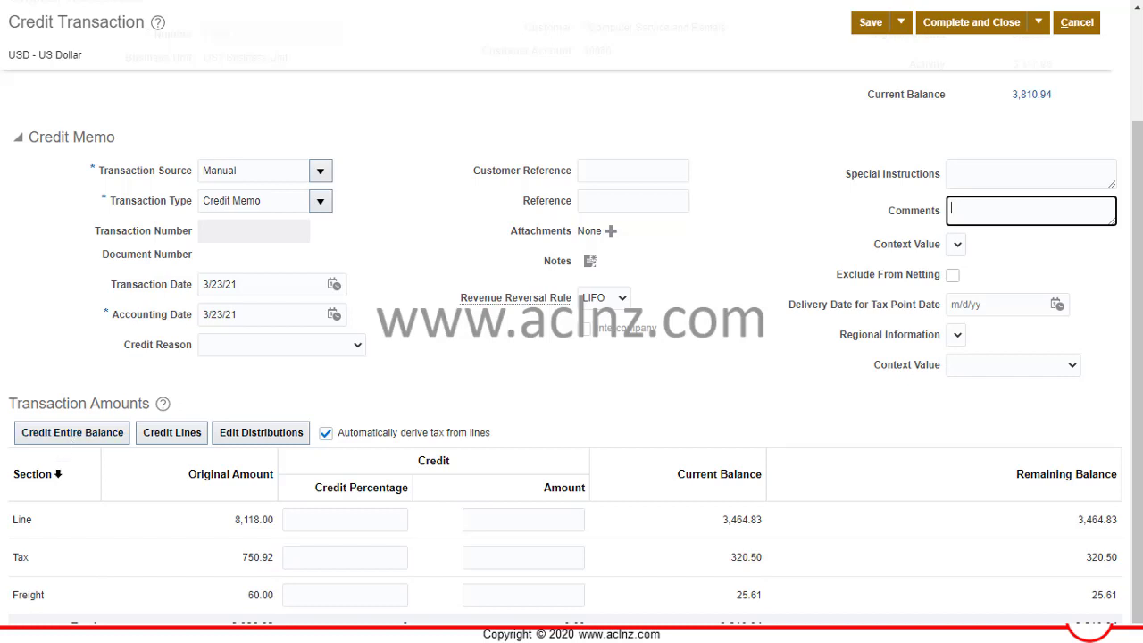
scroll(57, 477, "up", 3)
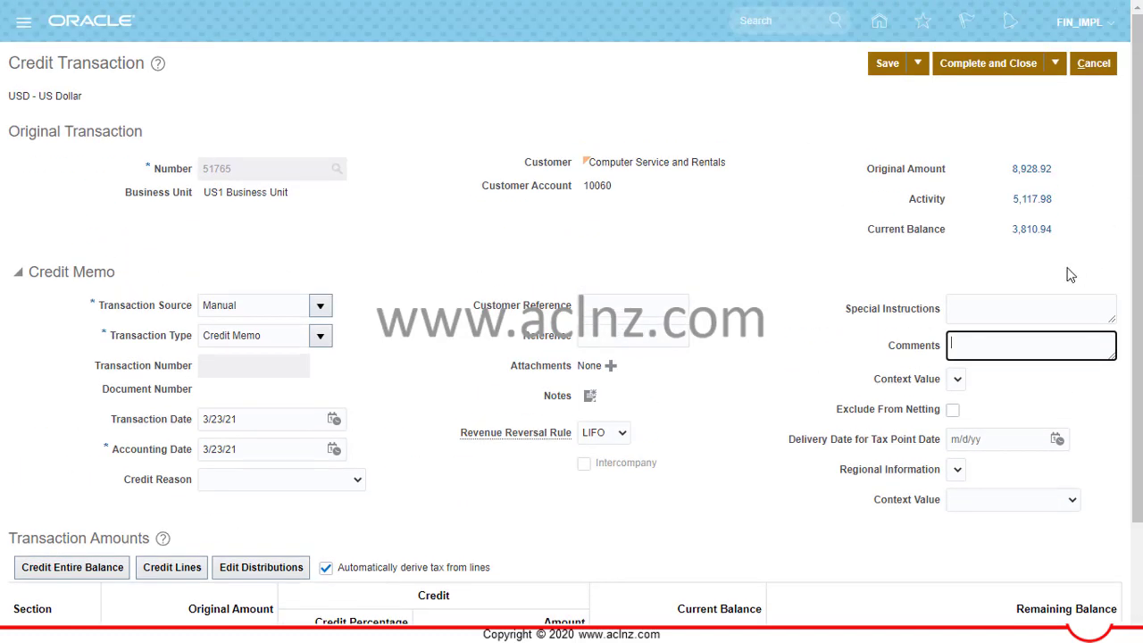
scroll(371, 415, "down", 2)
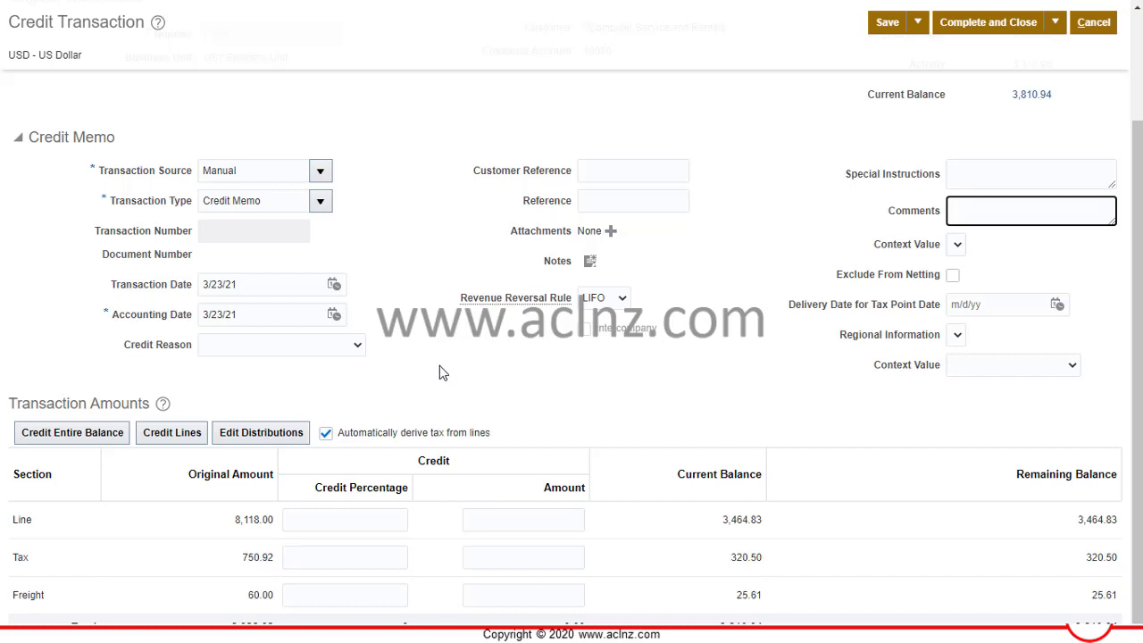
Open the empty Credit Lines page from Transaction Amounts
left_click(166, 435)
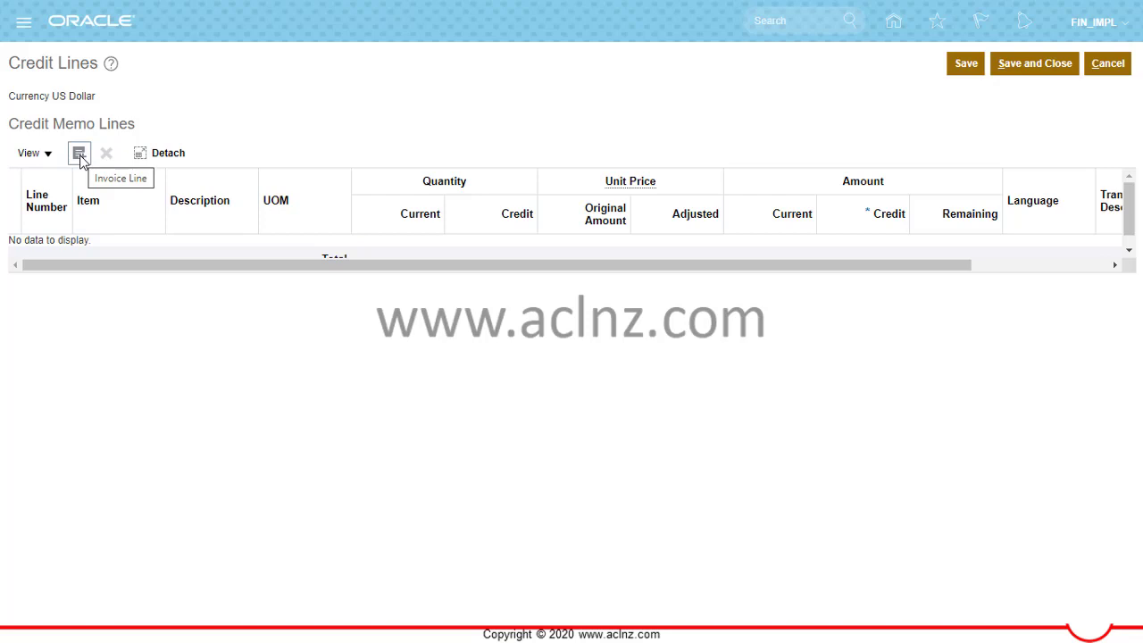
left_click(78, 154)
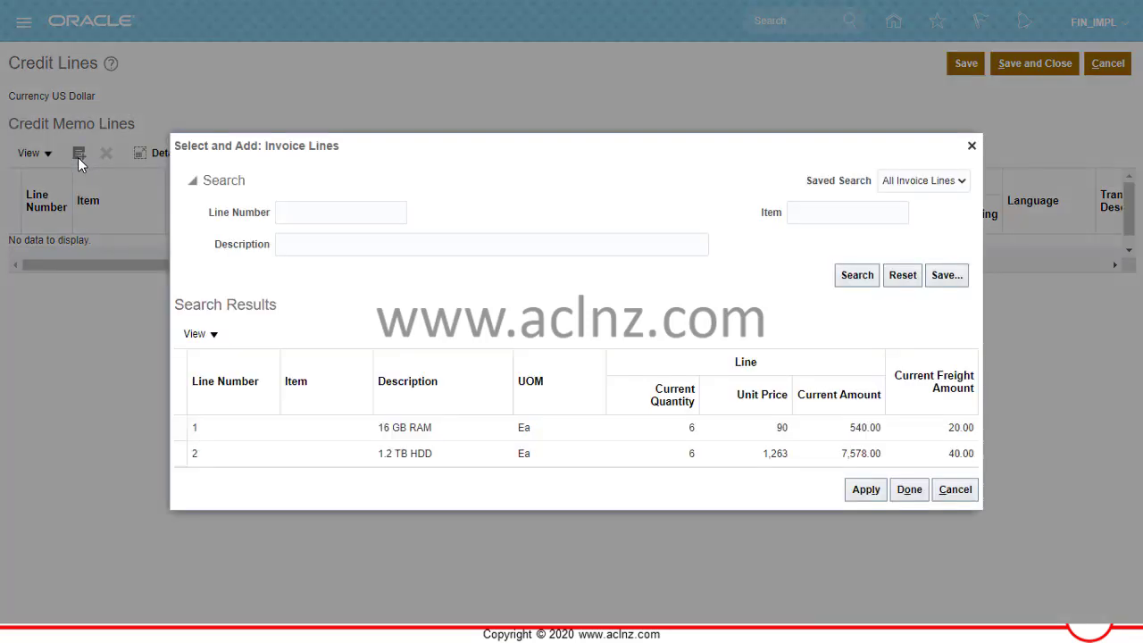
Add invoice line 2 (1.2 TB HDD) and line 1 (16 GB RAM) as credit memo lines
left_click(231, 426)
left_click(239, 455)
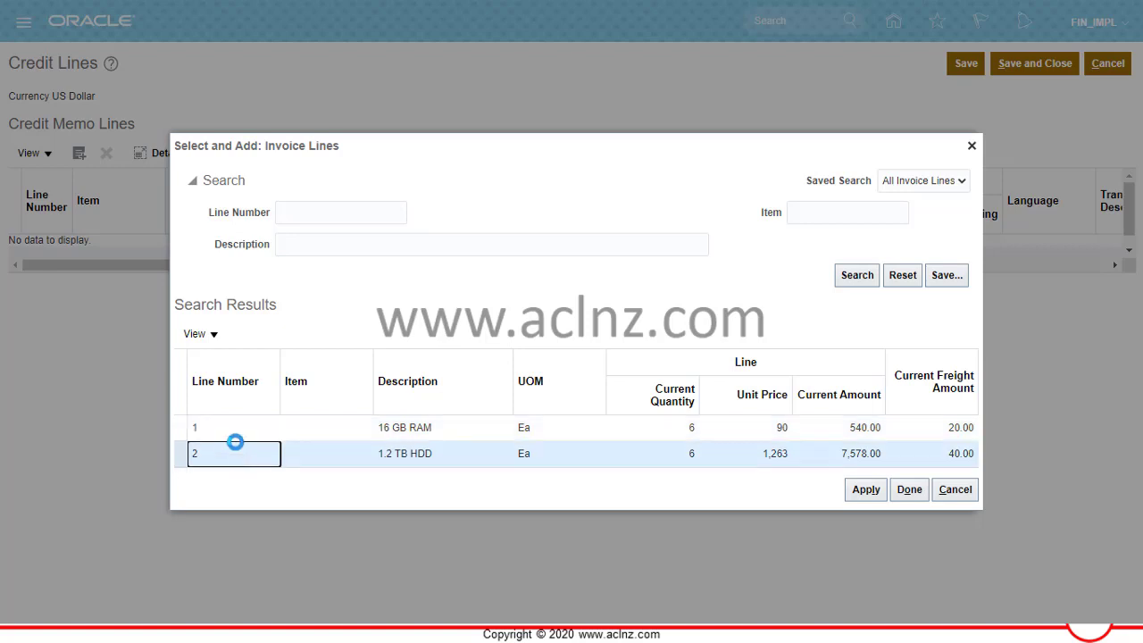
left_click(877, 498)
left_click(675, 440)
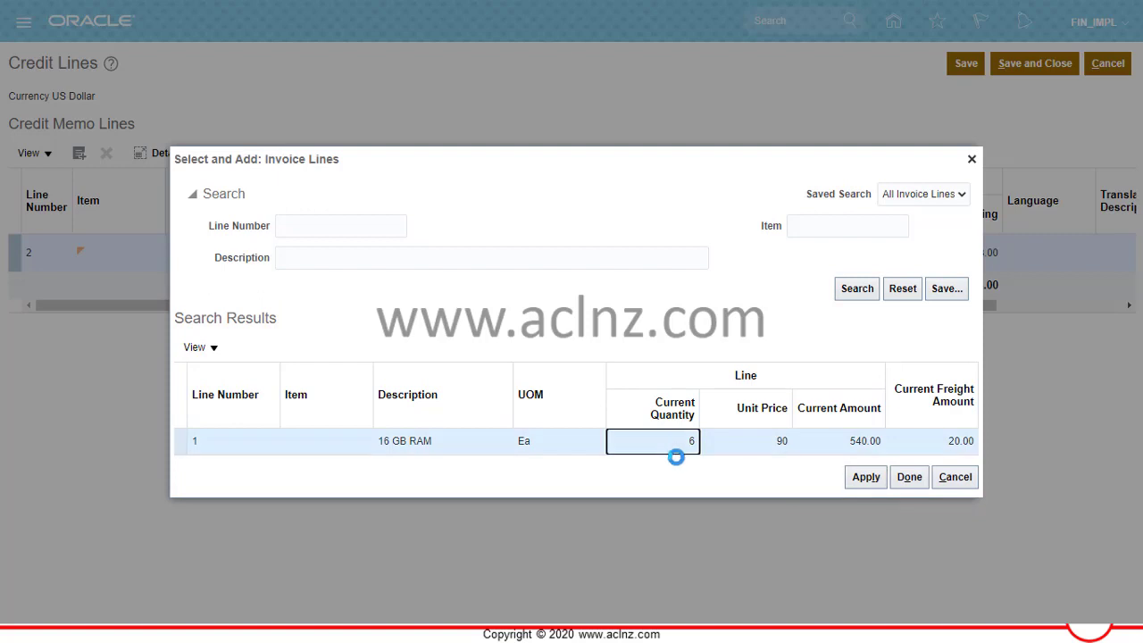
left_click(917, 489)
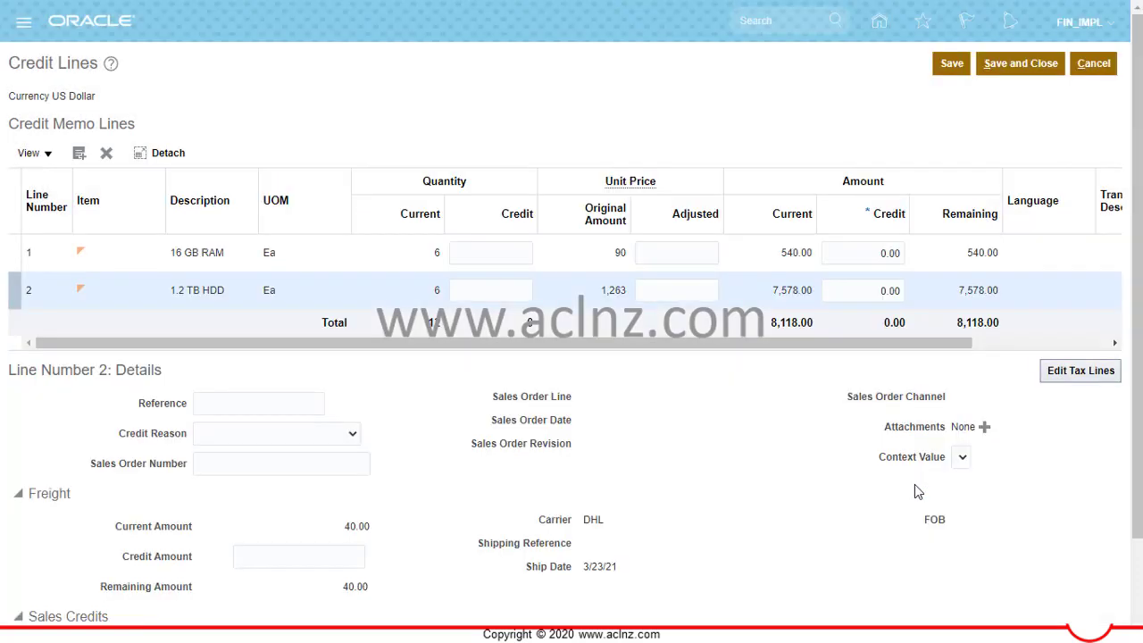
Enter credit quantity 2 on the 1.2 TB HDD line, giving a 2,526.00 credit
left_click(488, 288)
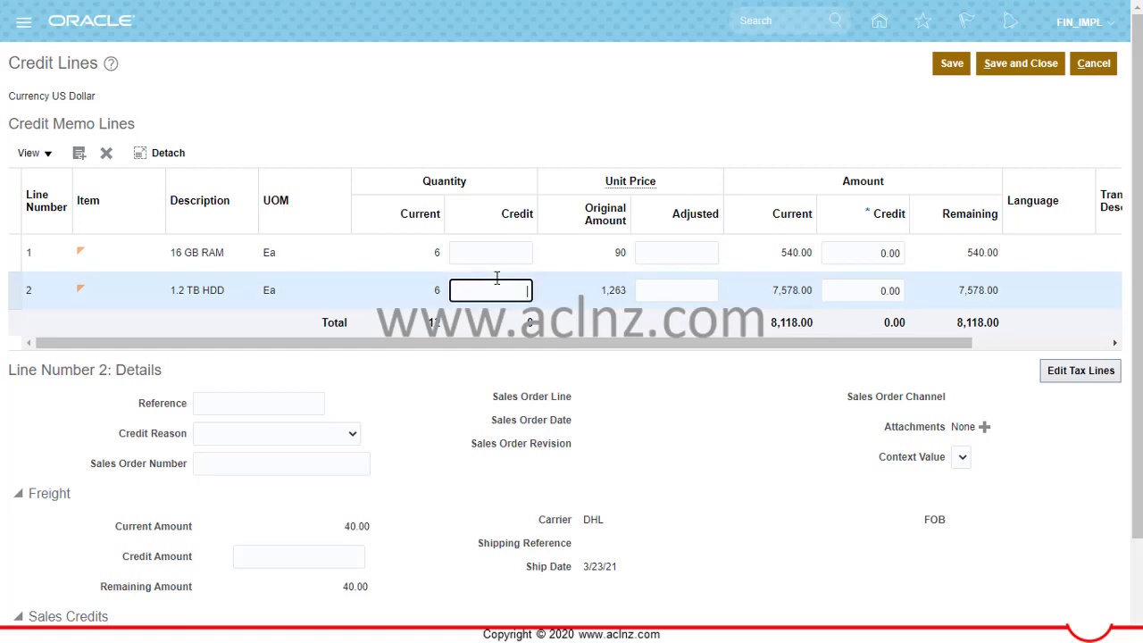
type("2")
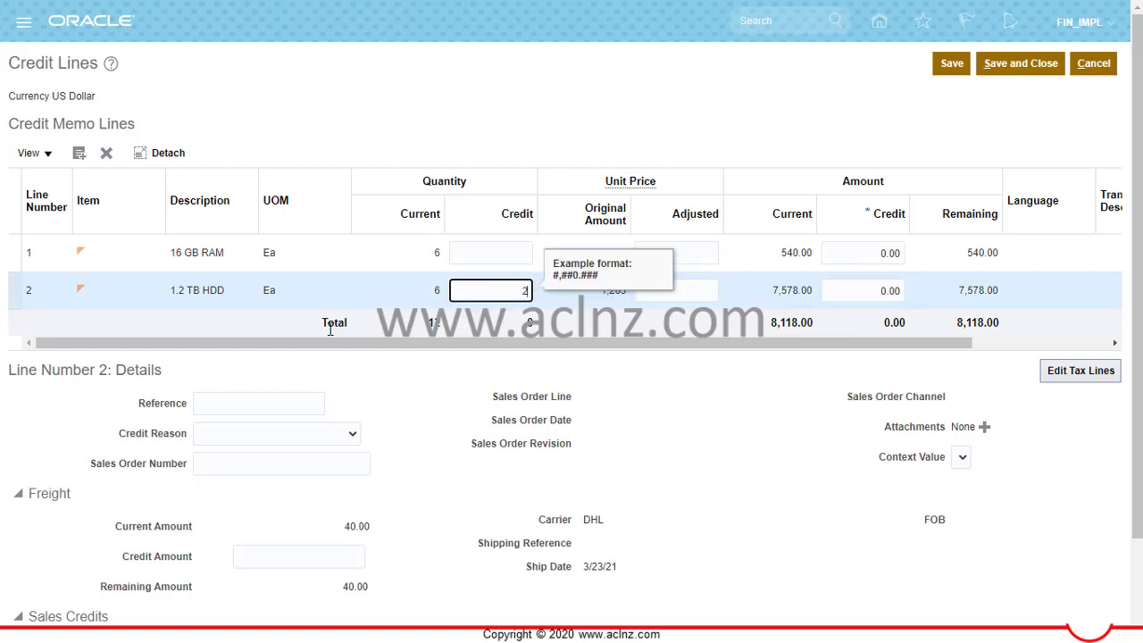
key("Tab")
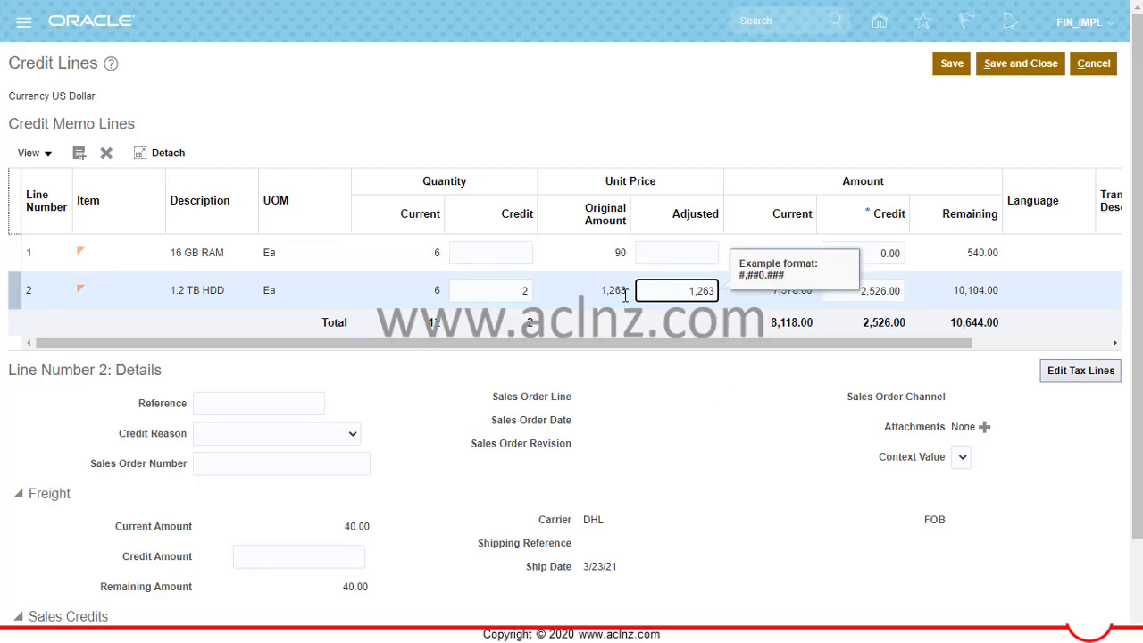
left_click_drag(816, 341, 723, 352)
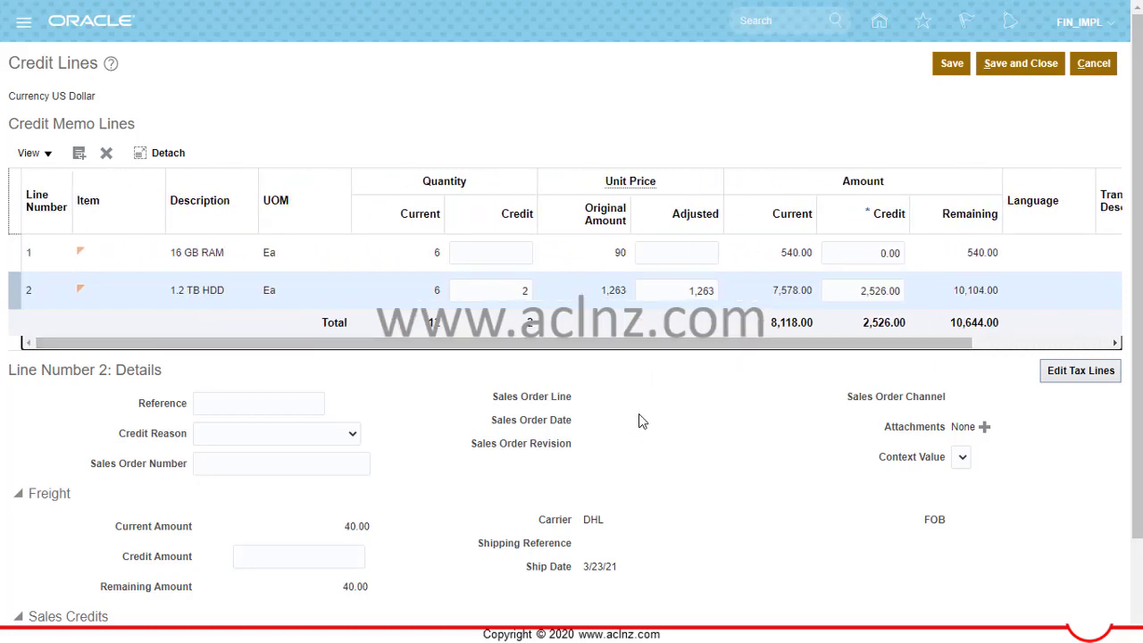
scroll(738, 413, "down", 3)
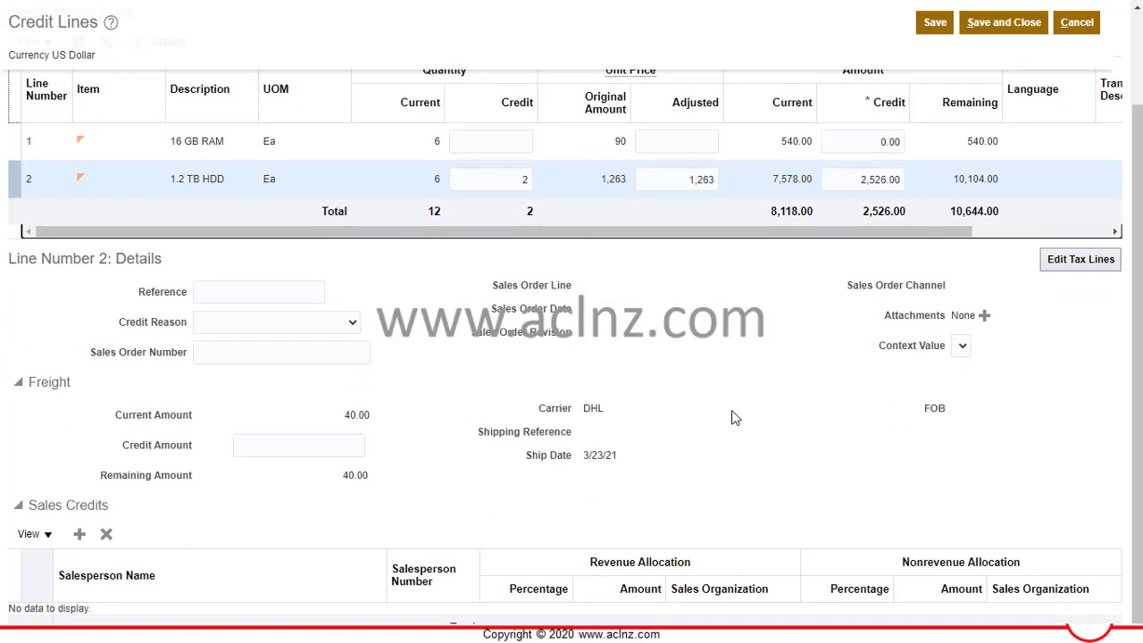
Choose Damaged product as the credit reason in line 2's details
left_click(238, 294)
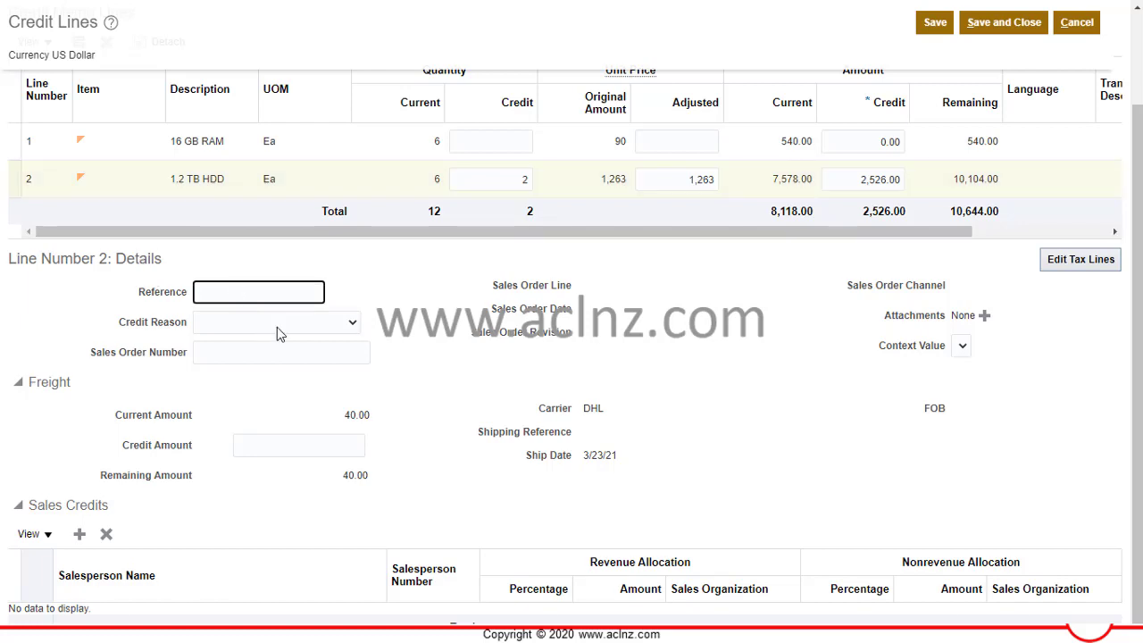
left_click(351, 325)
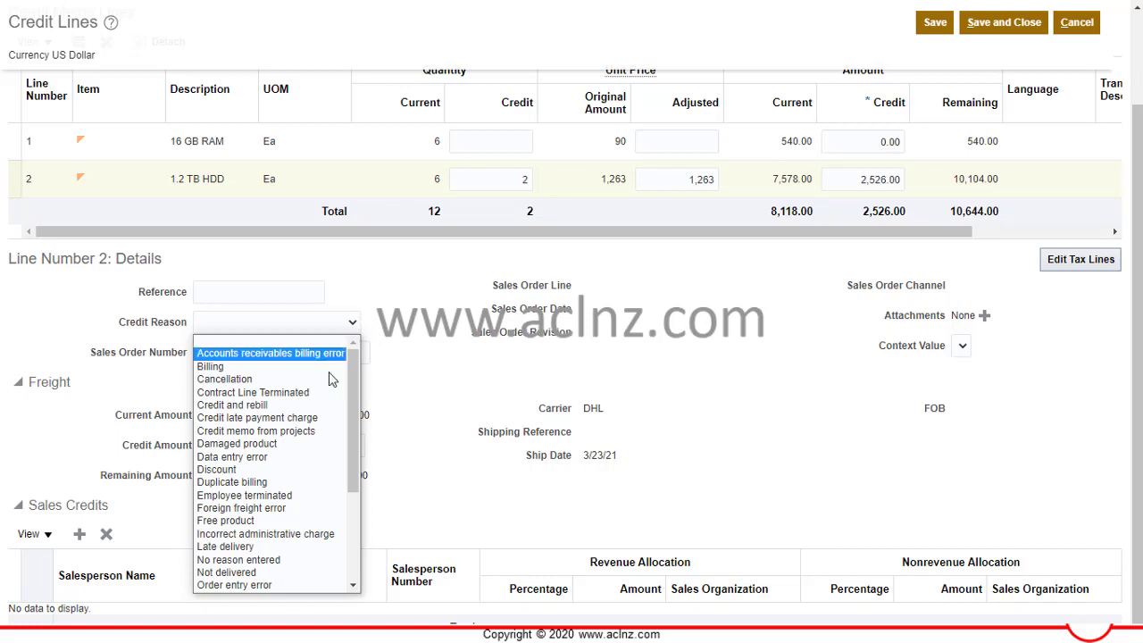
left_click(317, 450)
left_click(269, 354)
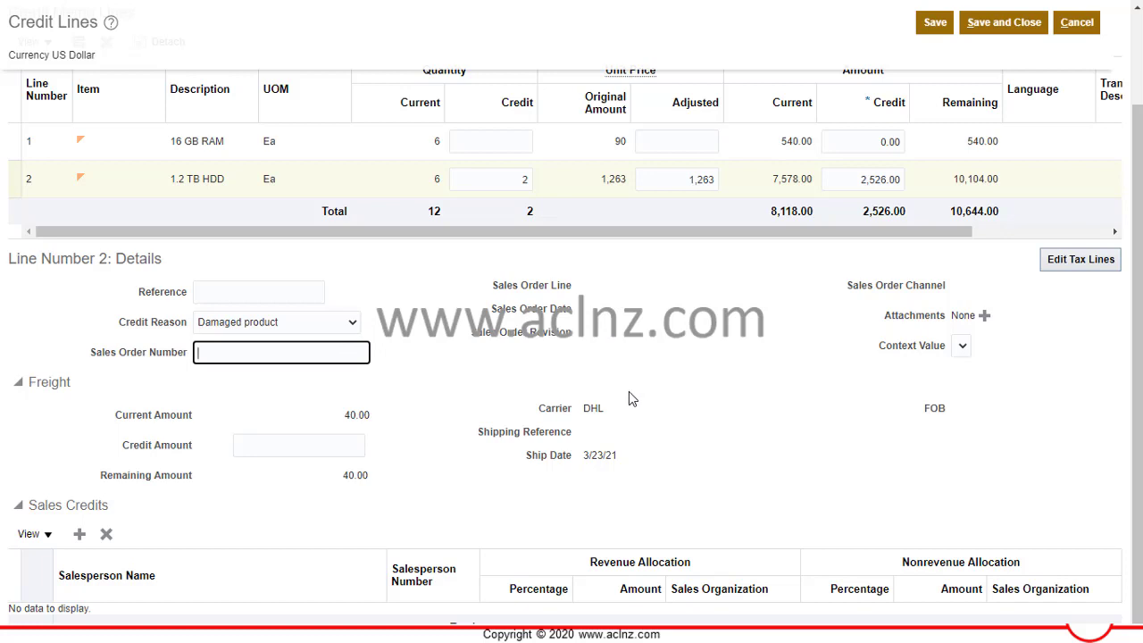
scroll(722, 447, "up", 2)
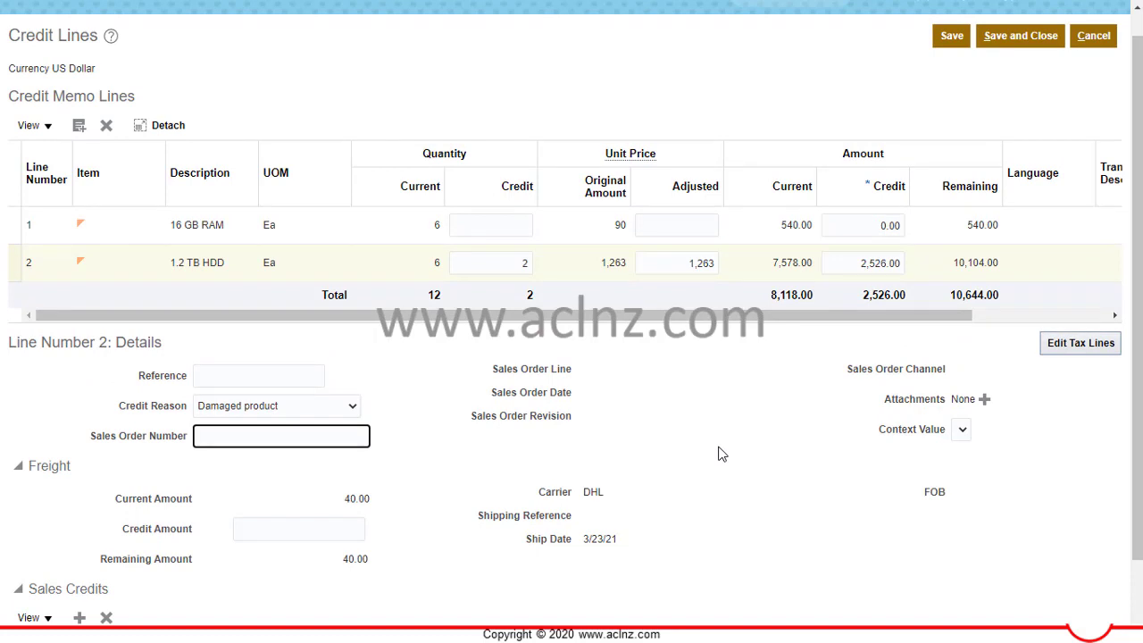
scroll(721, 454, "down", 2)
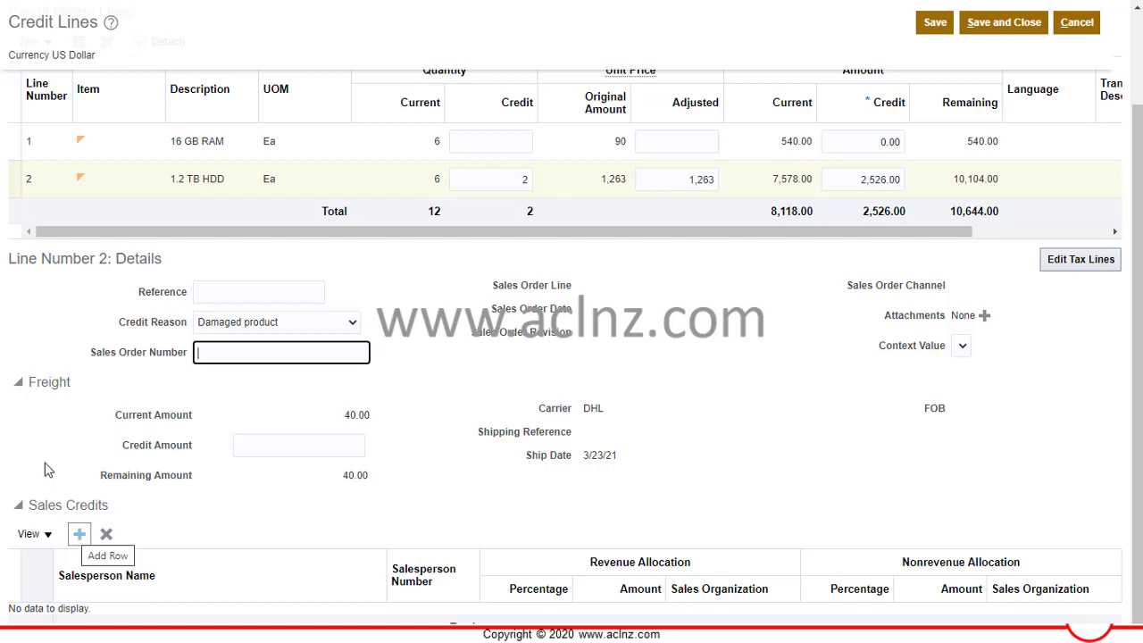
scroll(9, 366, "up", 3)
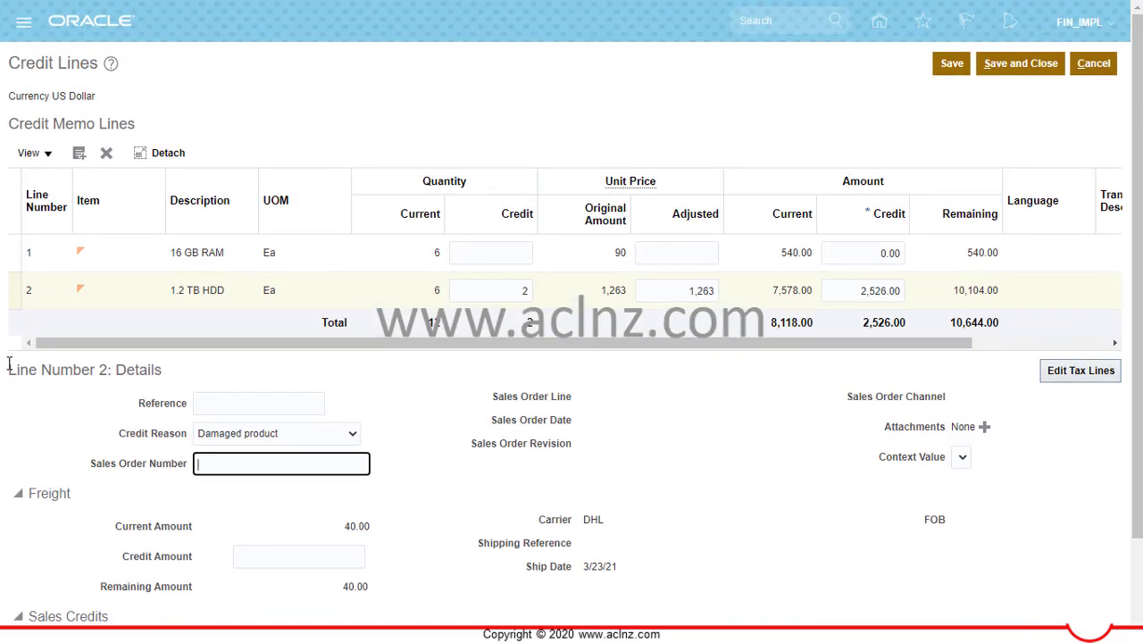
Change the 1.2 TB HDD credit quantity to -2, giving a -2,526.00 credit
left_click(492, 291)
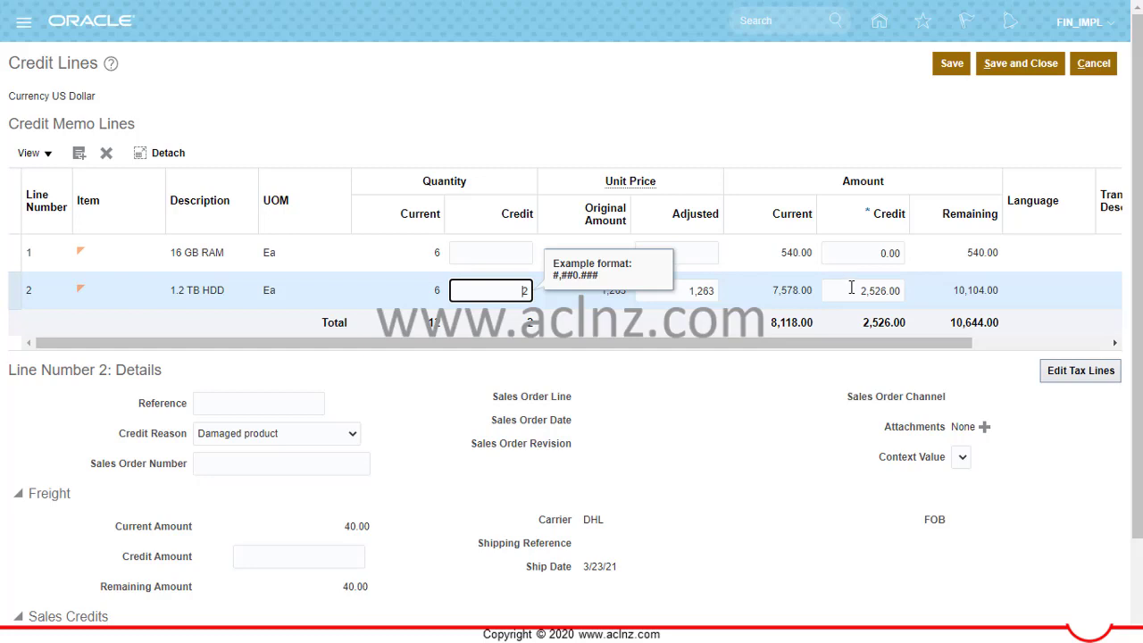
key("Tab")
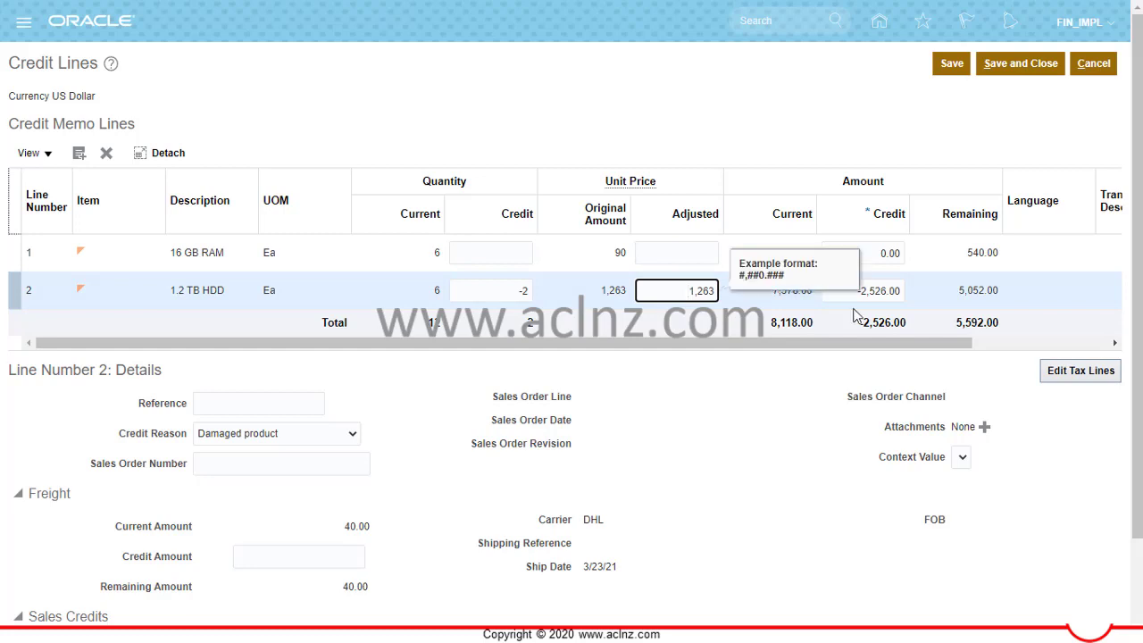
scroll(938, 356, "right", 3)
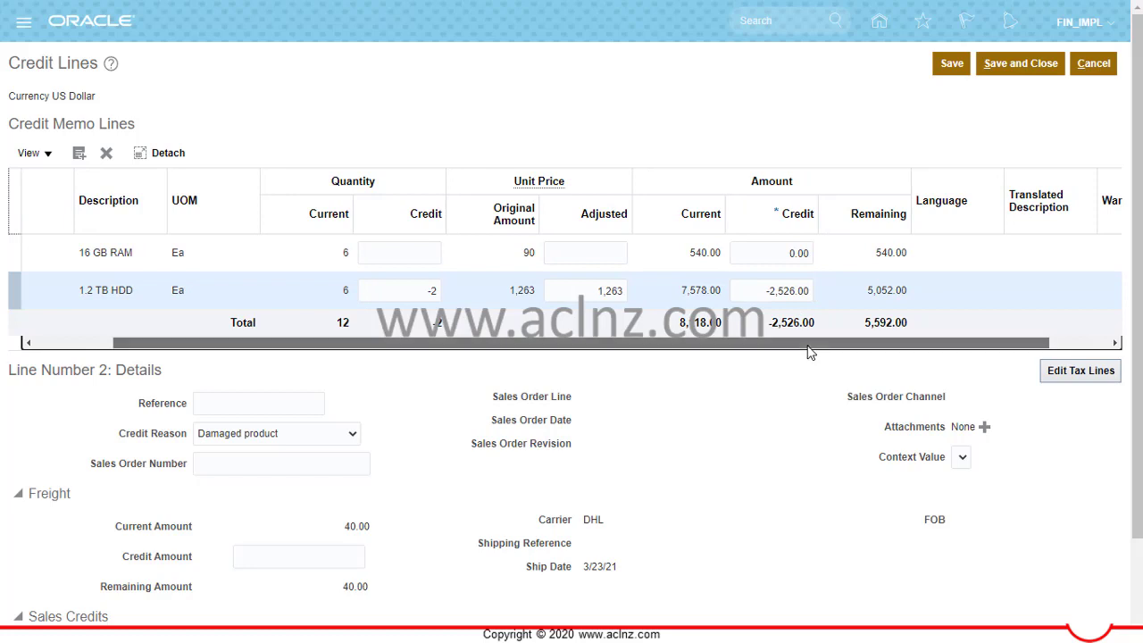
left_click_drag(810, 352, 808, 352)
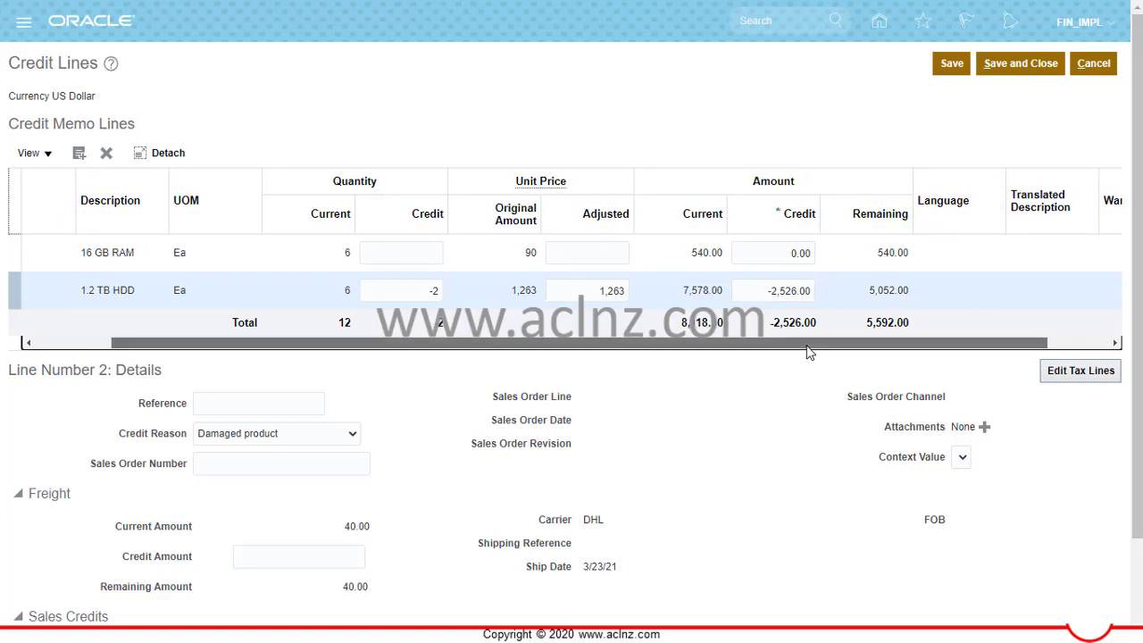
left_click_drag(808, 352, 810, 352)
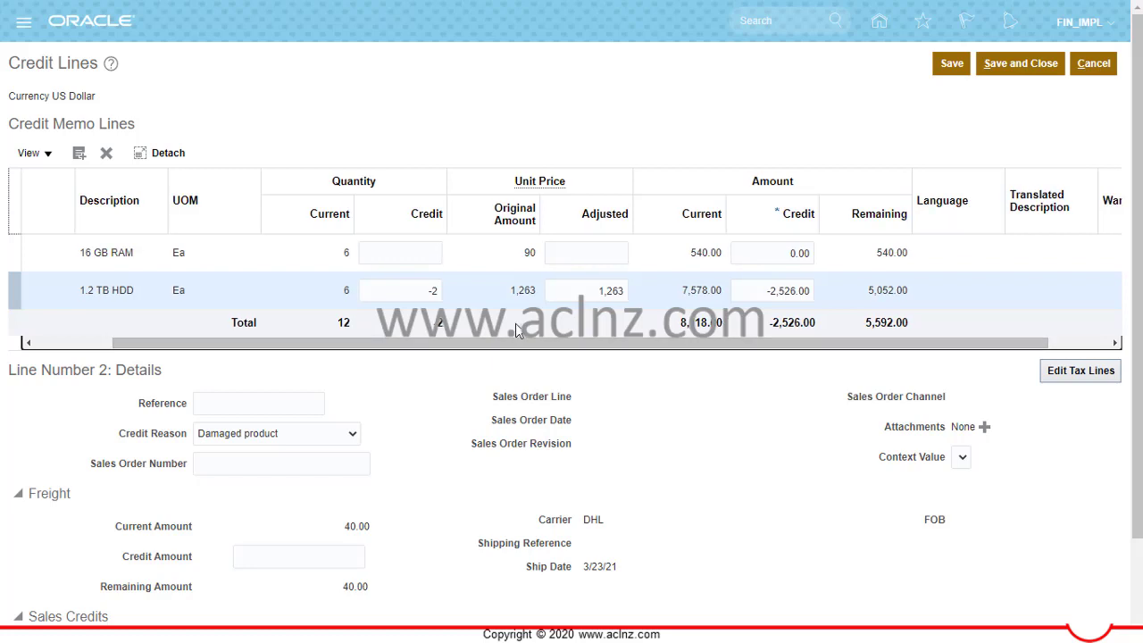
left_click(416, 298)
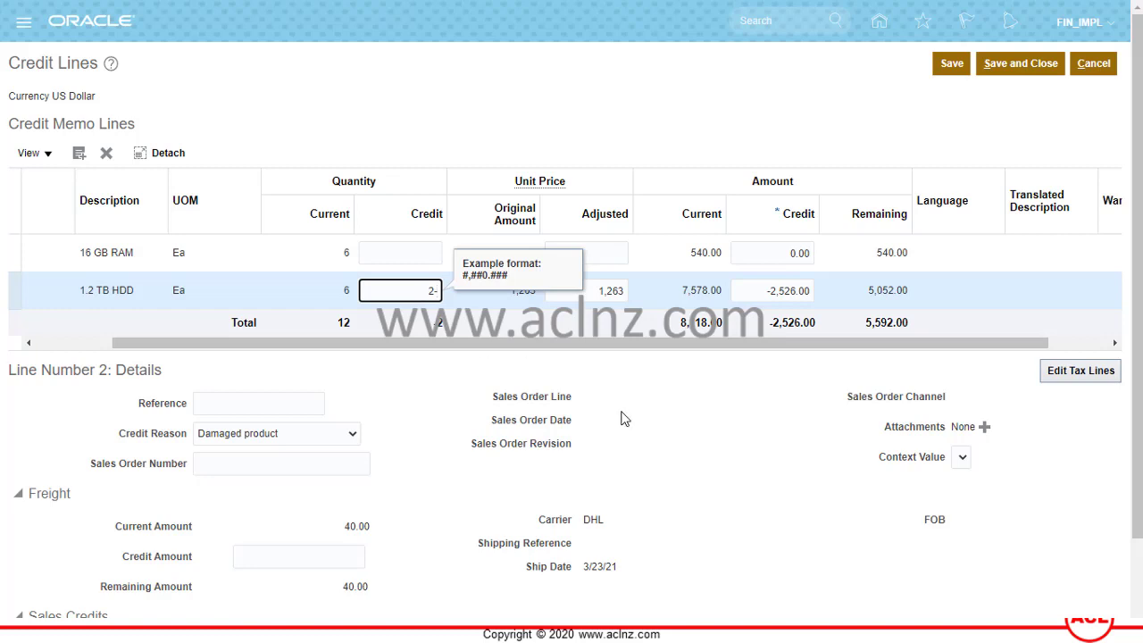
key("BackSpace")
key("Tab")
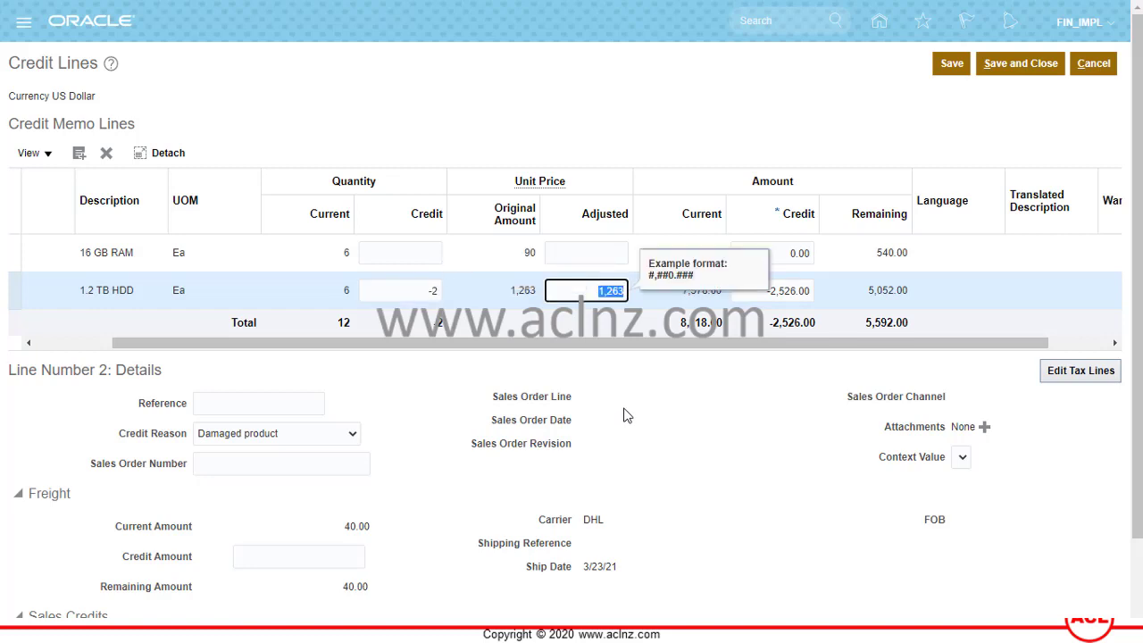